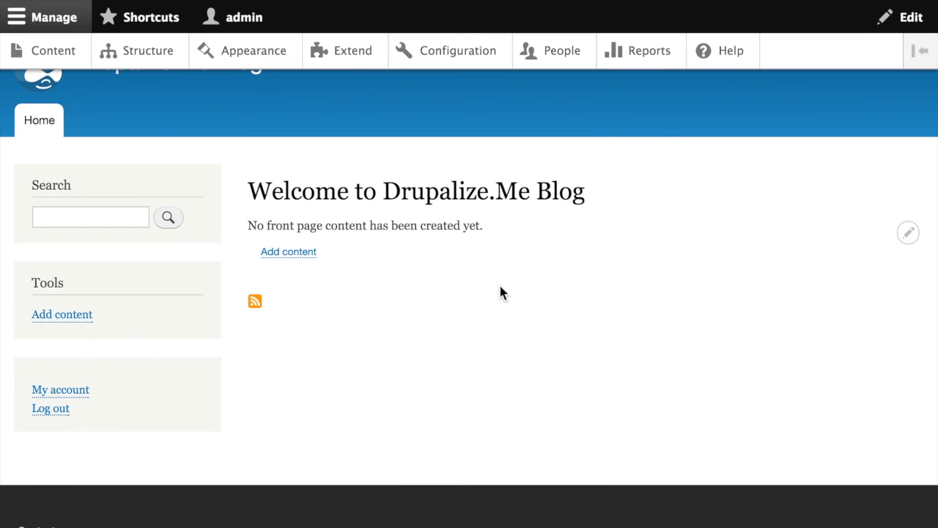
- Go from the front page to the Appearance page with the installed themes
left_click(254, 57)
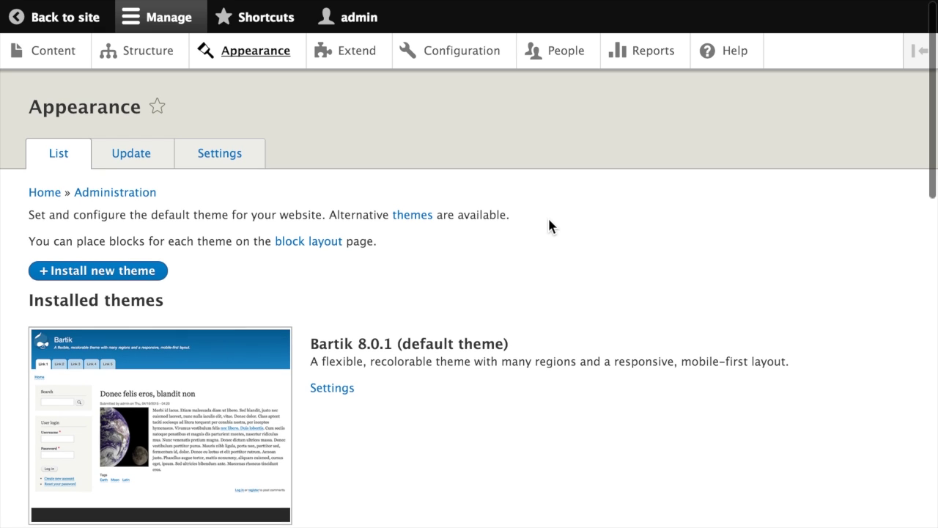
scroll(549, 220, "down", 2)
scroll(550, 220, "down", 4)
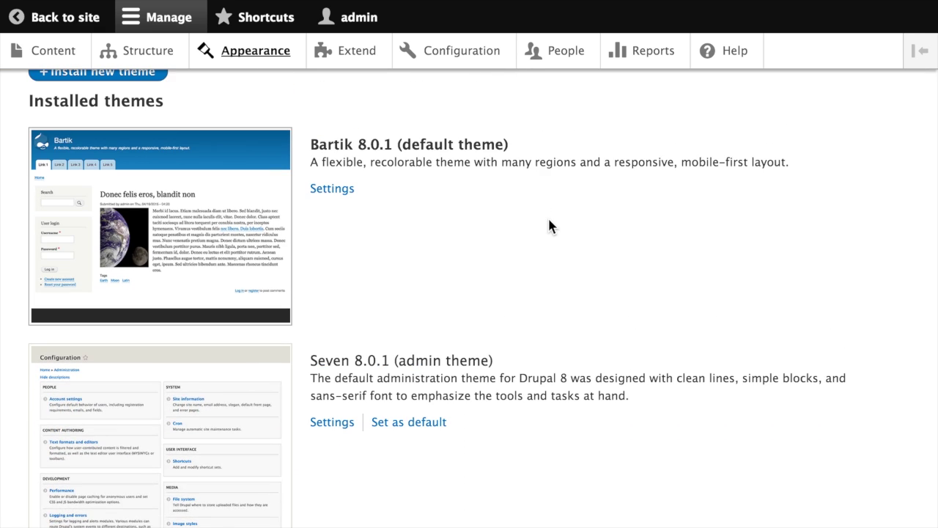
scroll(549, 221, "up", 1)
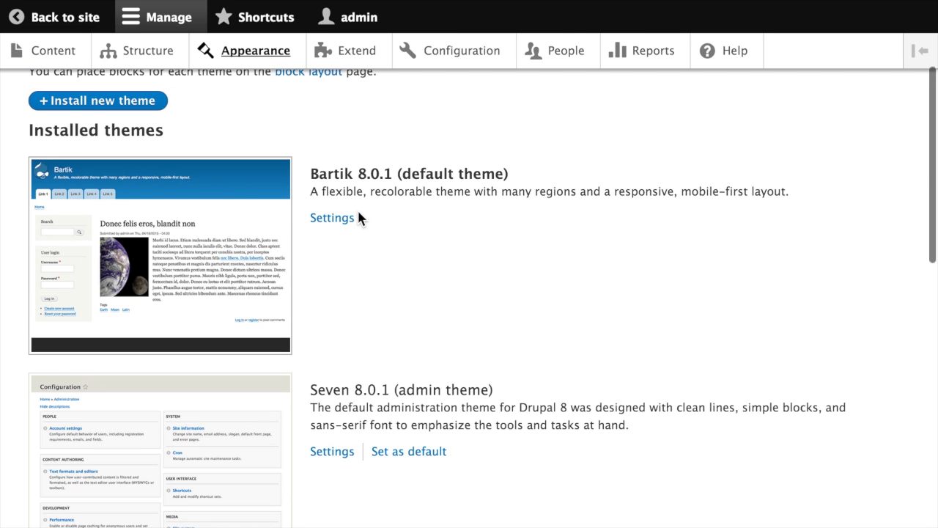
scroll(536, 224, "down", 10)
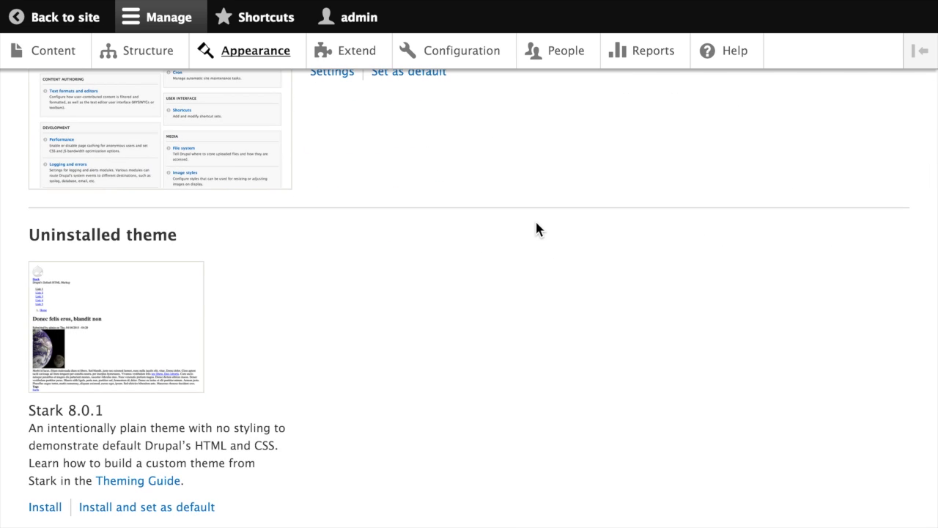
scroll(536, 230, "up", 5)
scroll(536, 230, "up", 2)
scroll(536, 229, "up", 2)
scroll(536, 230, "down", 10)
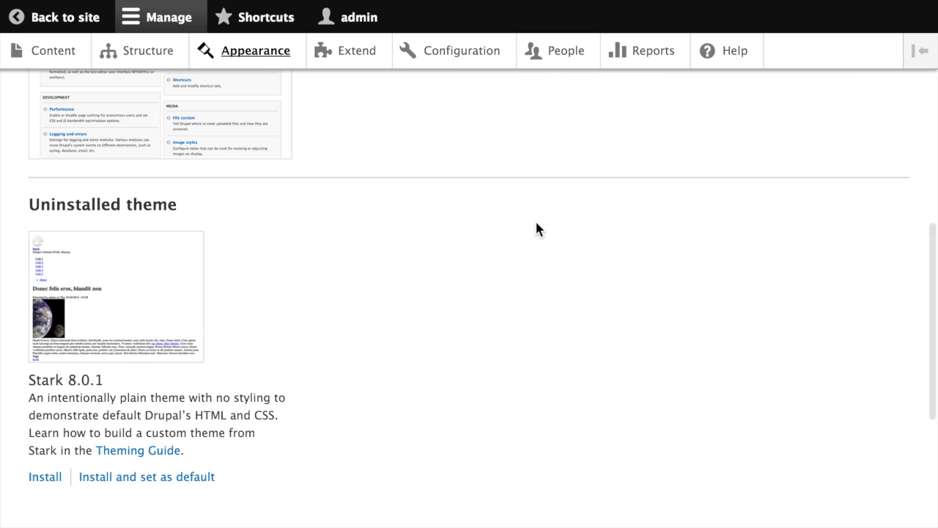
scroll(536, 229, "up", 15)
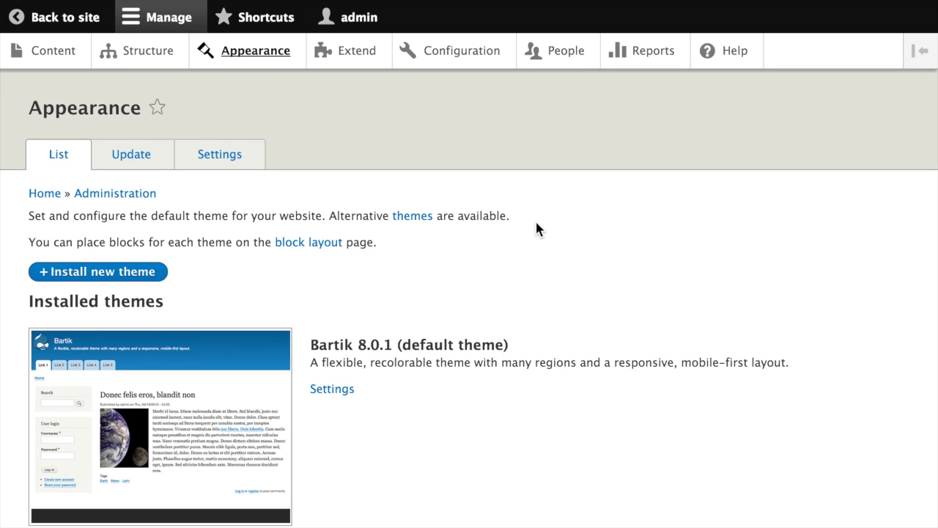
- Check the Appearance Update tab and review the global theme settings
left_click(134, 153)
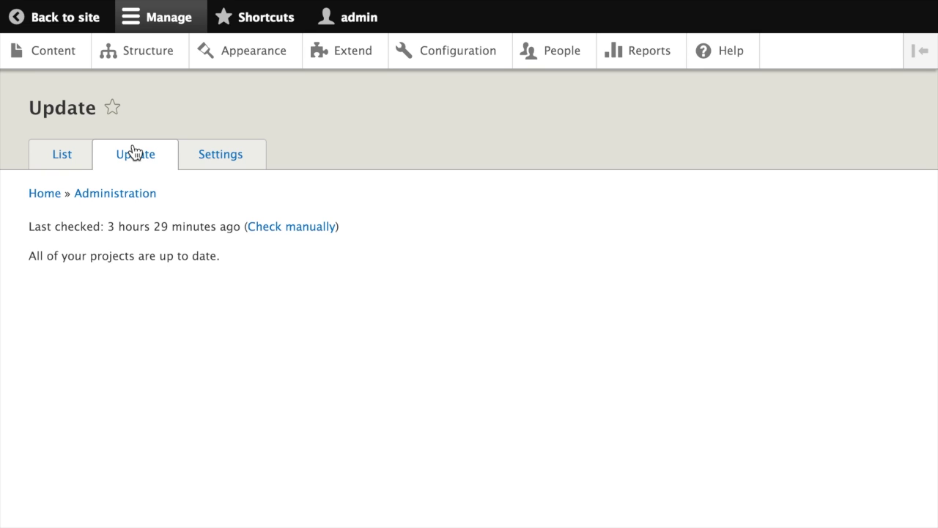
left_click(217, 160)
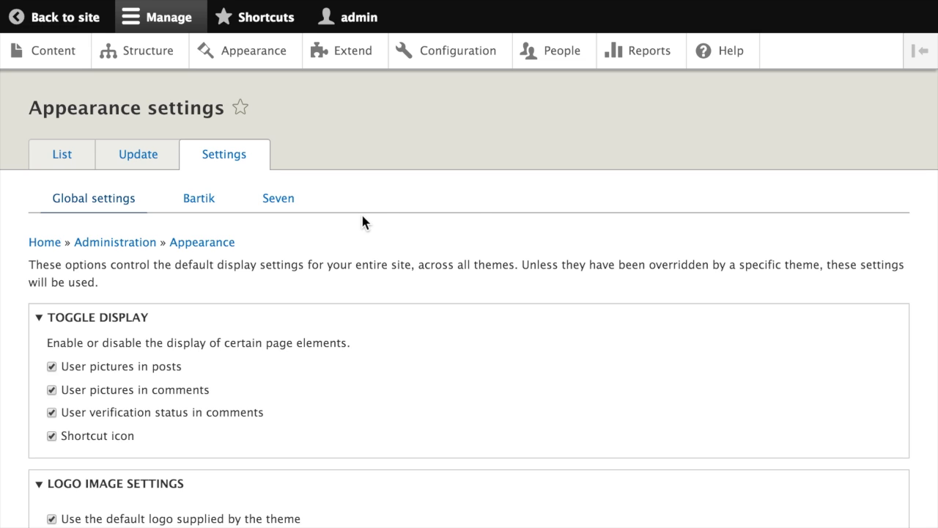
scroll(481, 222, "down", 2)
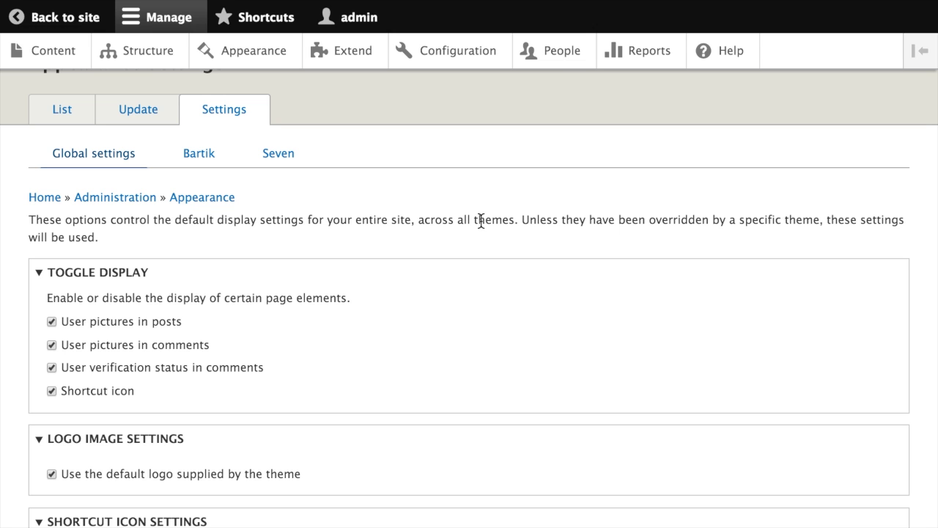
scroll(481, 222, "up", 2)
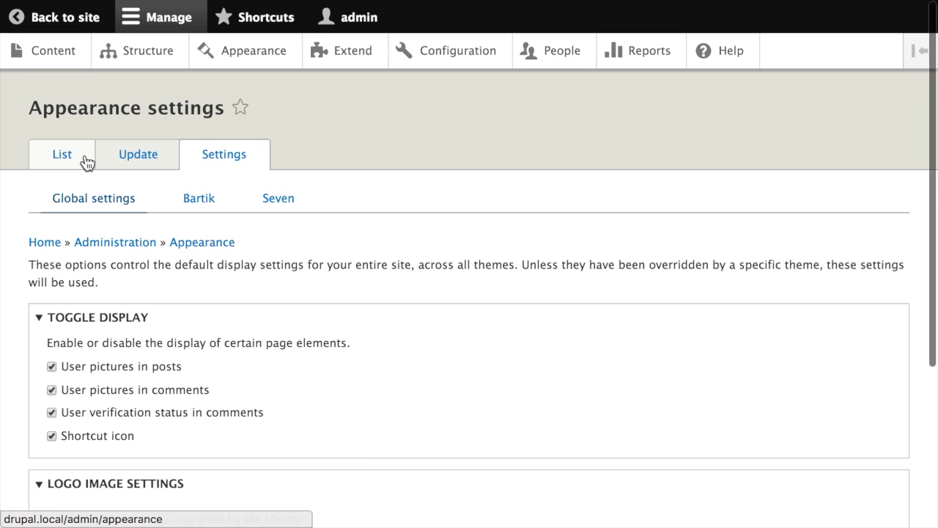
- Return to the theme list and open the Bartik 8.0.1 theme settings
left_click(84, 160)
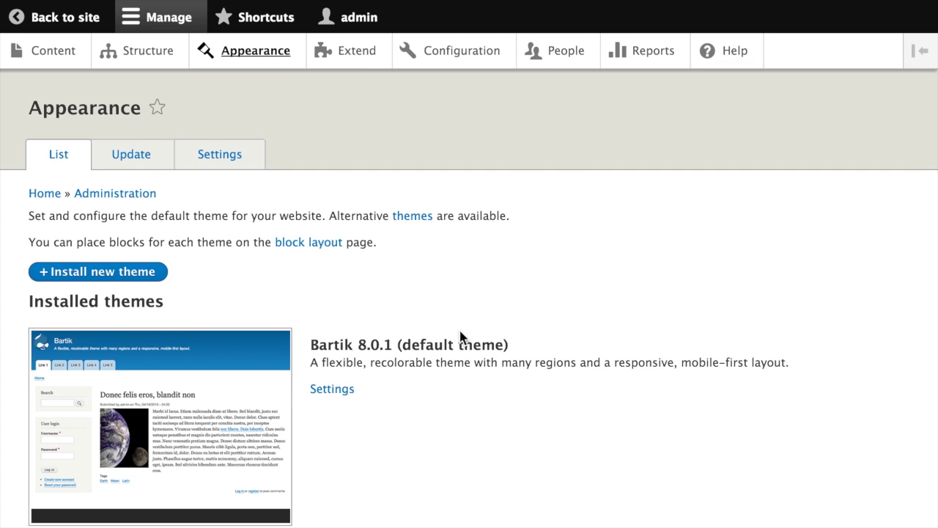
scroll(462, 338, "down", 2)
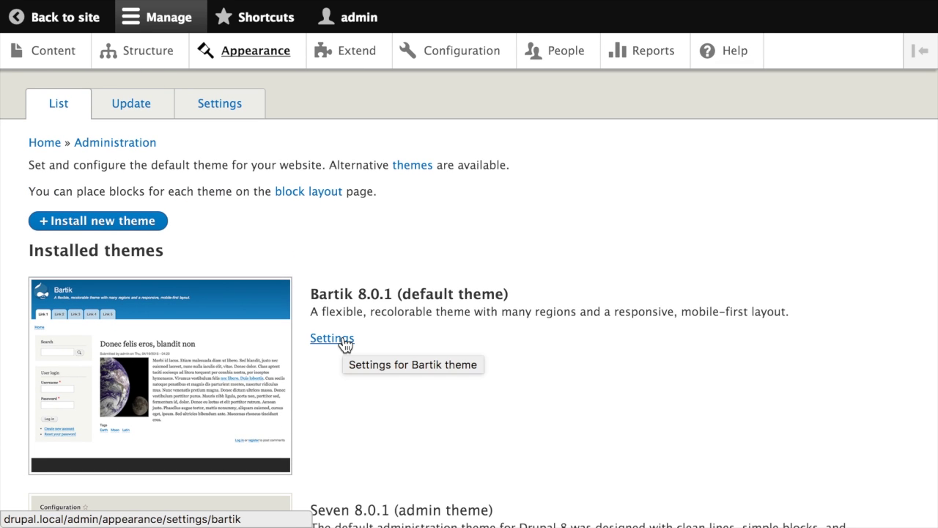
left_click(341, 340)
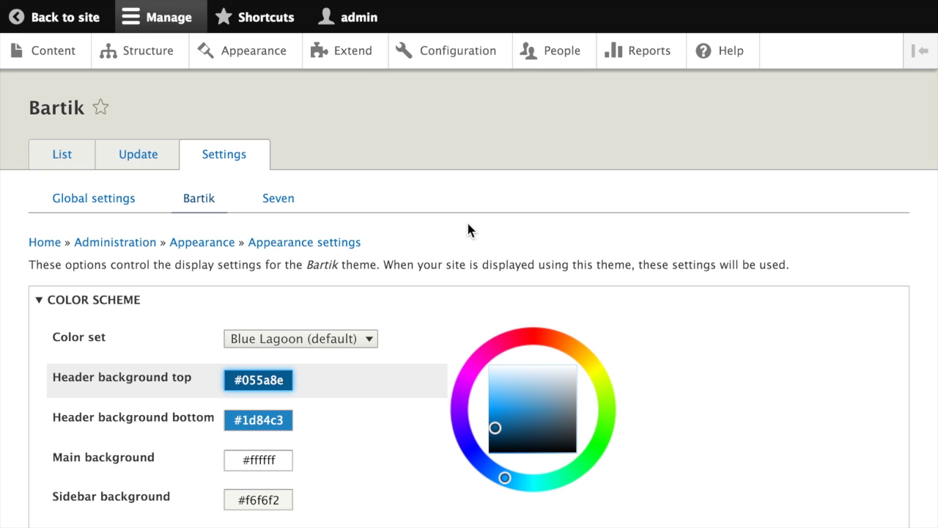
- Review the Bartik settings page, then go back to the Appearance theme list
scroll(467, 220, "down", 4)
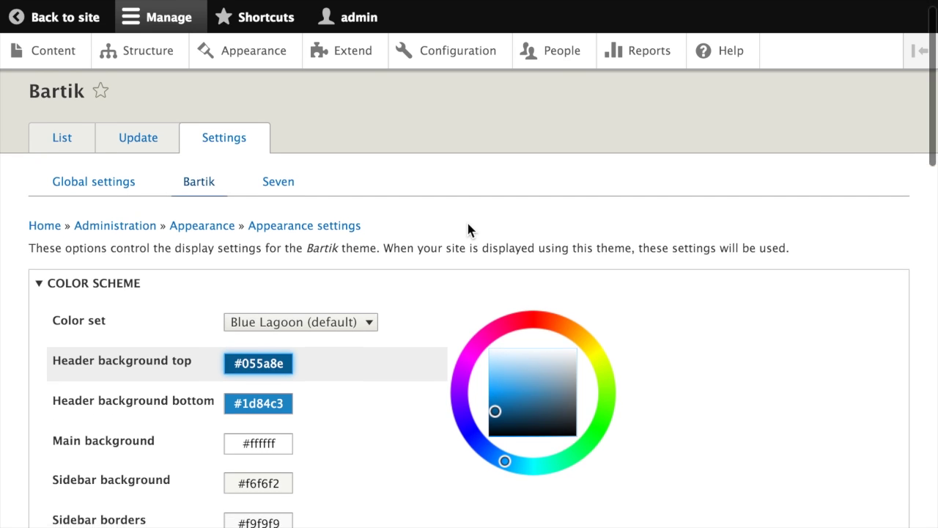
scroll(396, 284, "down", 15)
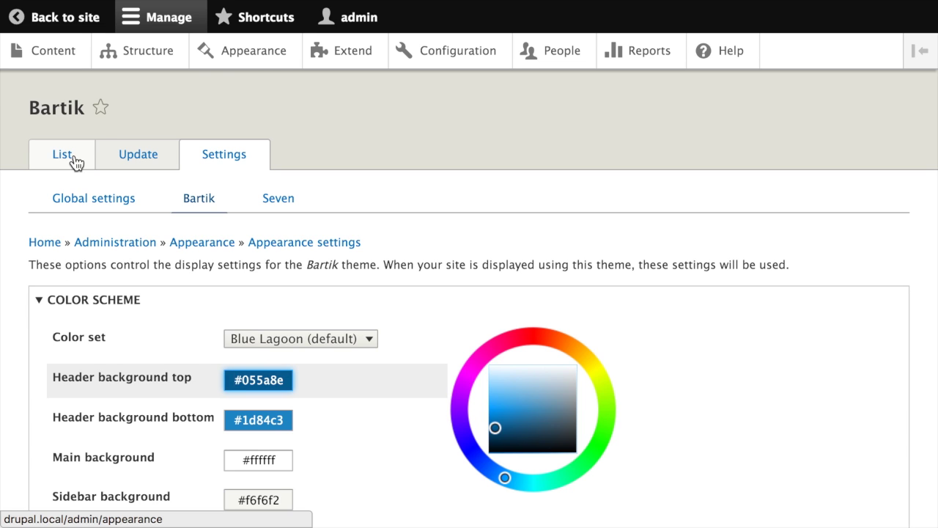
left_click(257, 62)
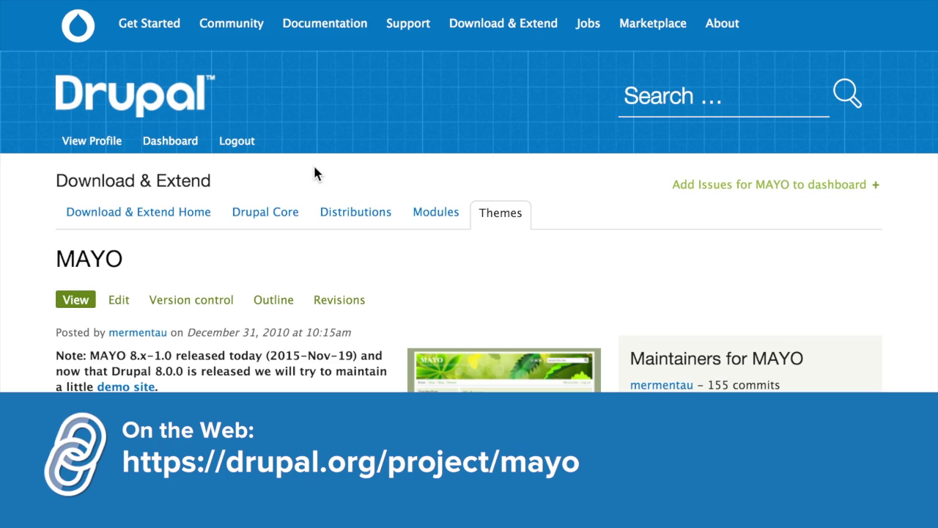
- Find the MAYO project's Downloads table, then switch to the Downloads folder holding mayo-8.x-1.1.zip
scroll(314, 173, "down", 15)
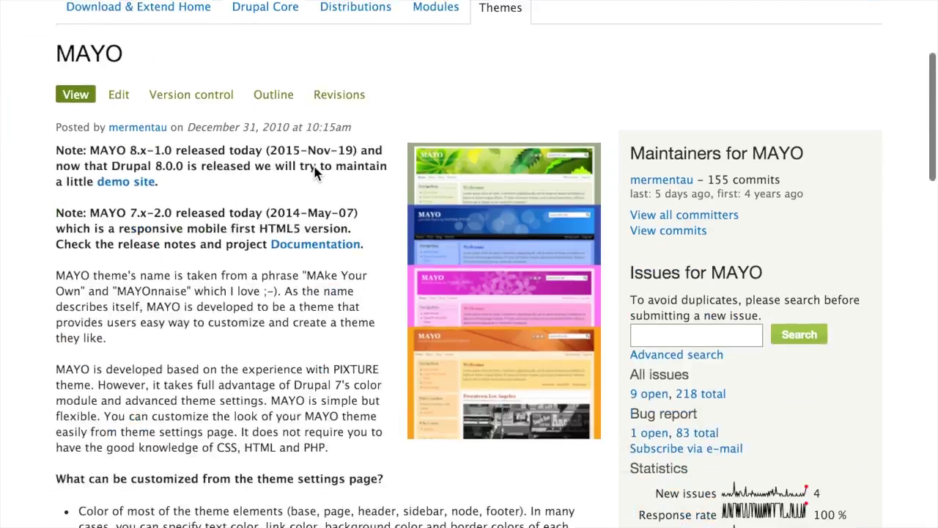
scroll(315, 173, "down", 10)
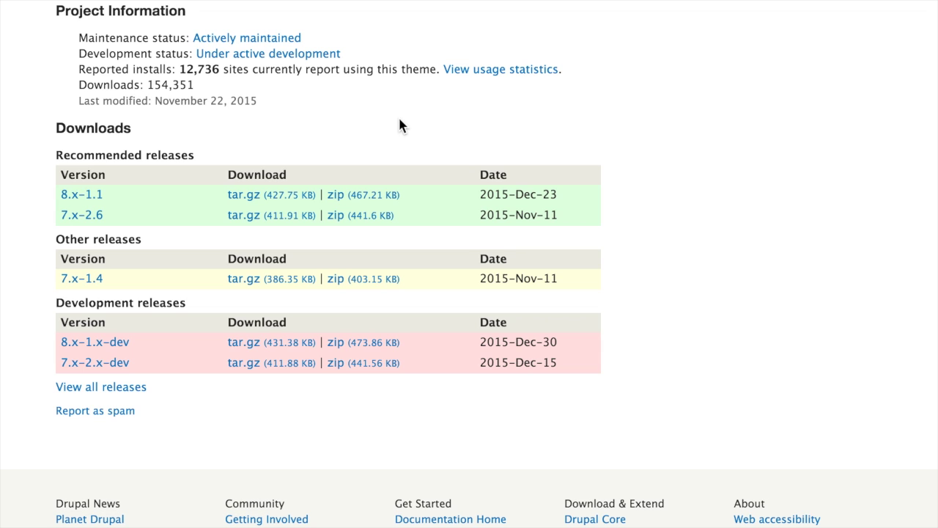
key("super+Tab")
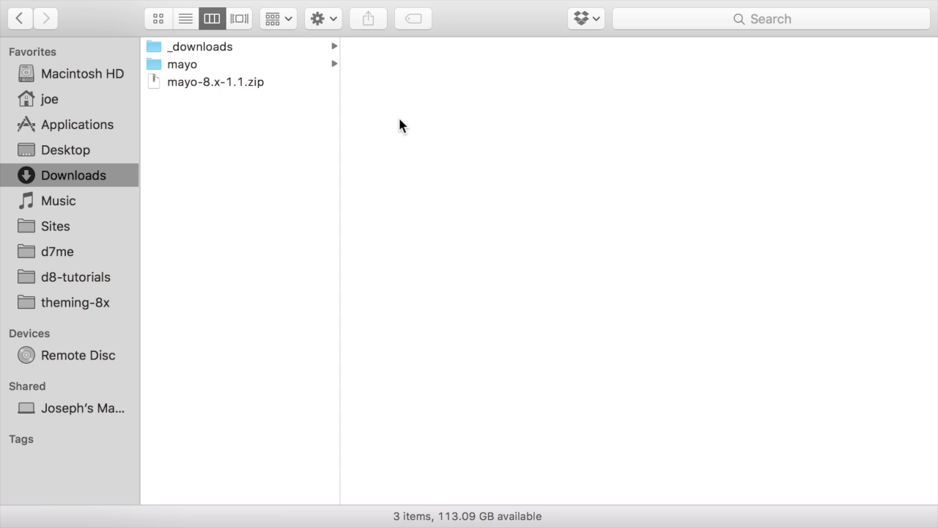
- Check the extracted mayo folder, then create a 'contrib' folder in theming-8x/docroot/themes
left_click(262, 67)
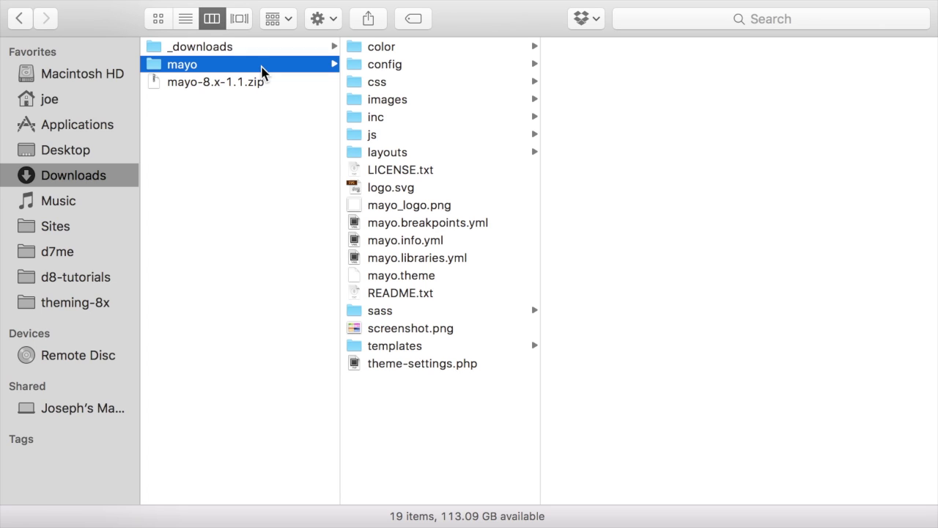
left_click(64, 304)
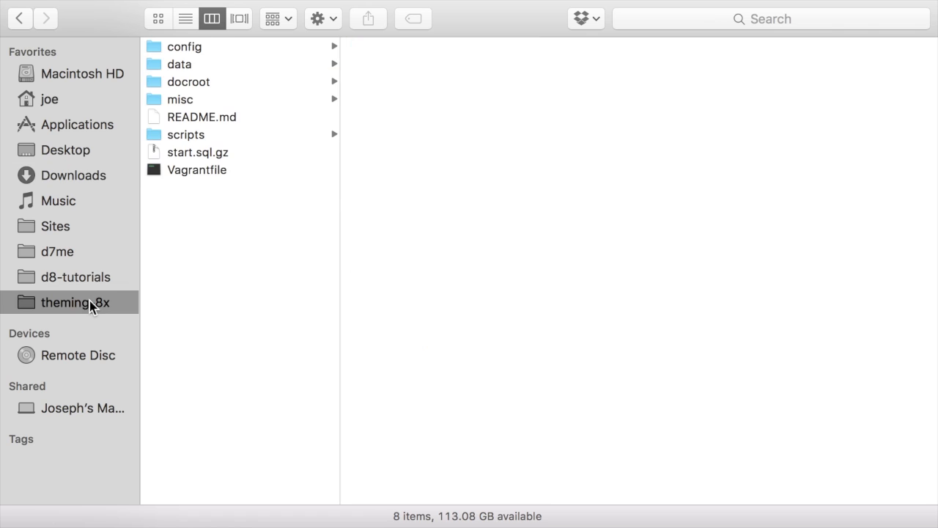
left_click(226, 88)
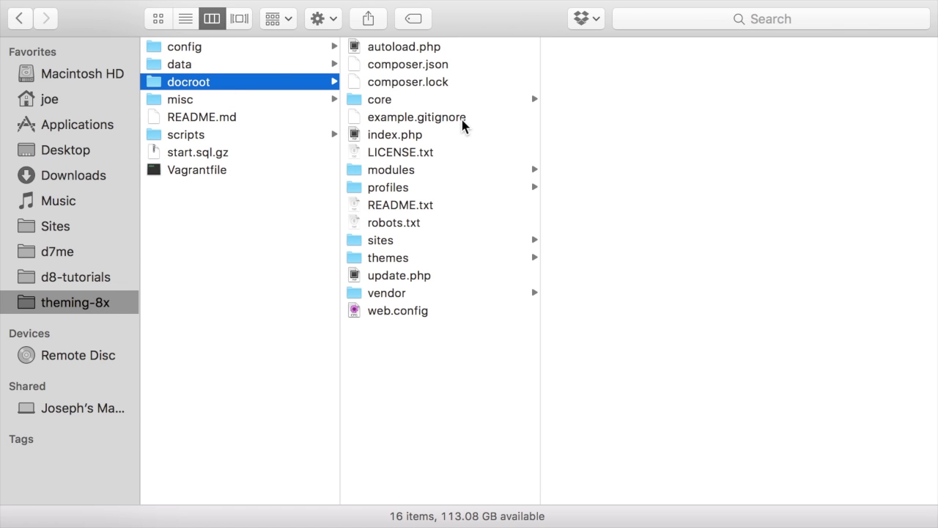
left_click(408, 261)
key("shift+super+n")
type("contrib")
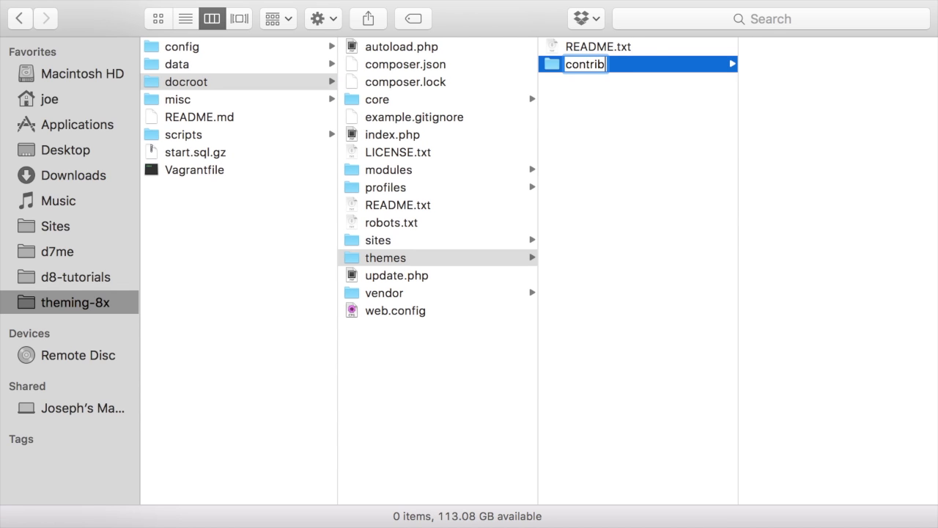
key("Return")
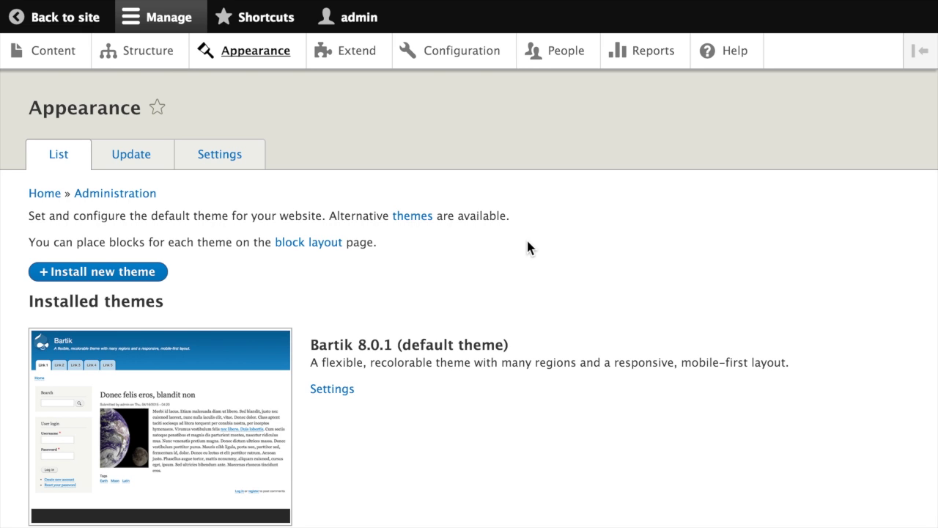
- Install Mayo 8.x-1.1 from Uninstalled themes and set it as the default theme
scroll(528, 245, "down", 2)
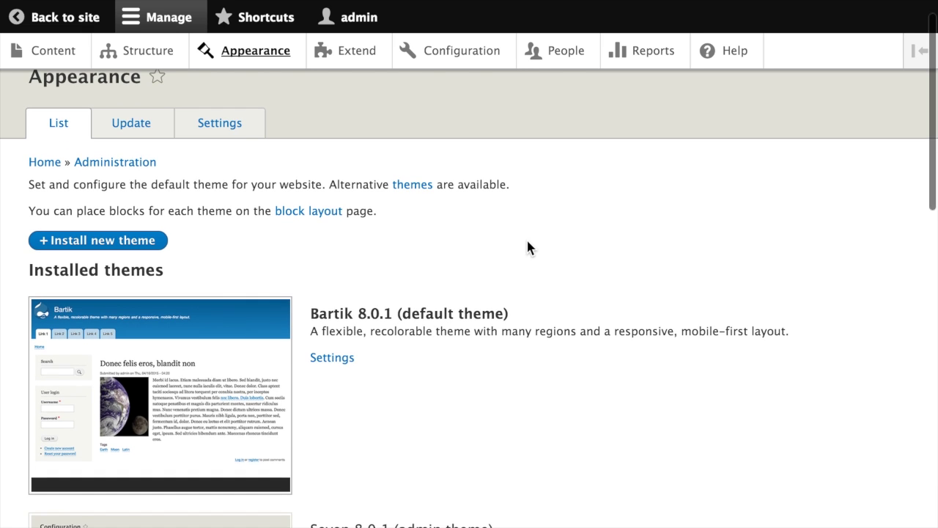
scroll(528, 242, "down", 3)
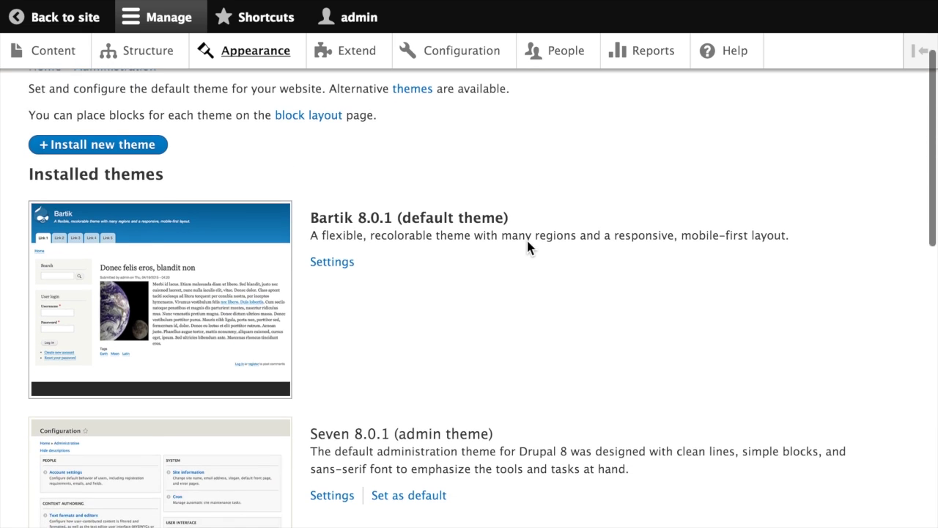
scroll(528, 247, "down", 8)
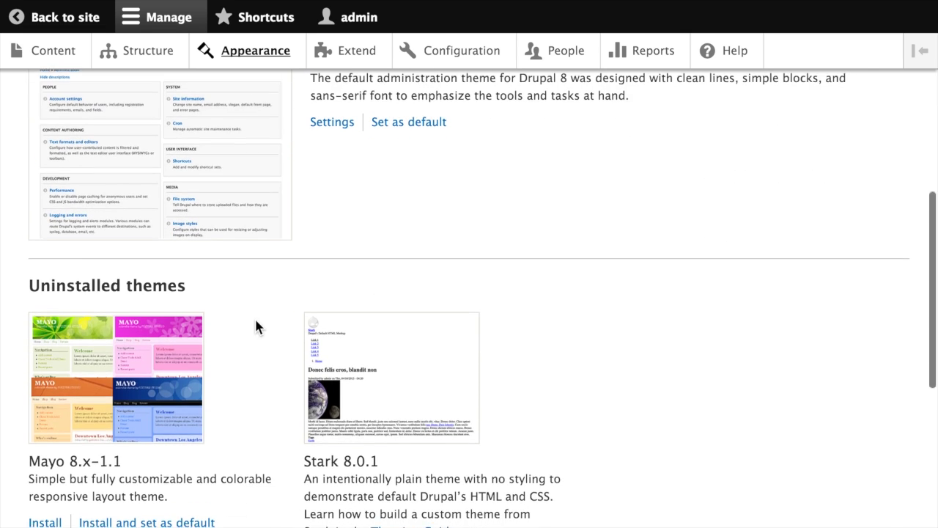
scroll(256, 323, "down", 1)
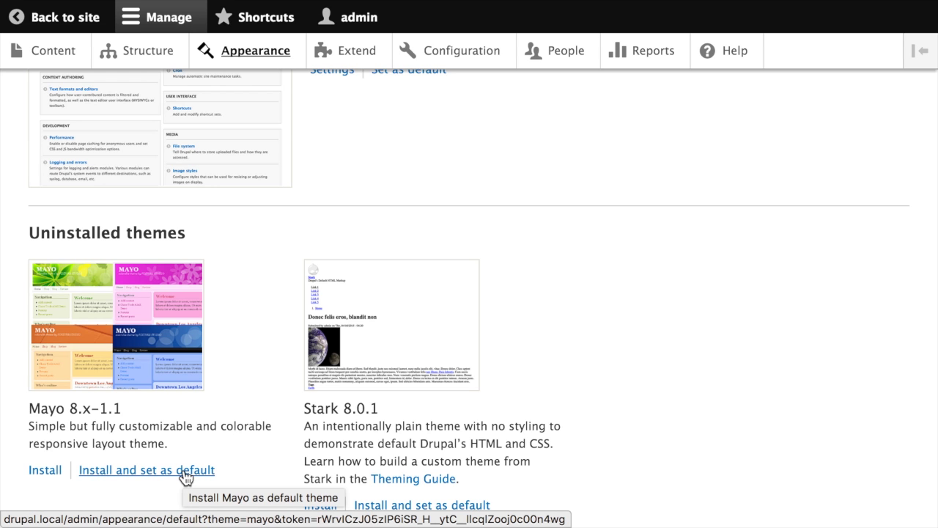
left_click(186, 479)
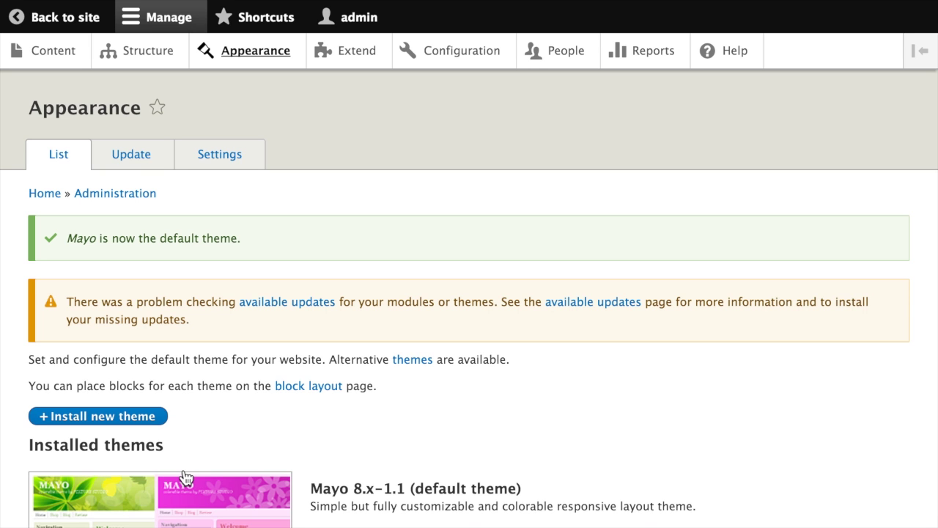
scroll(404, 316, "down", 3)
scroll(404, 316, "down", 4)
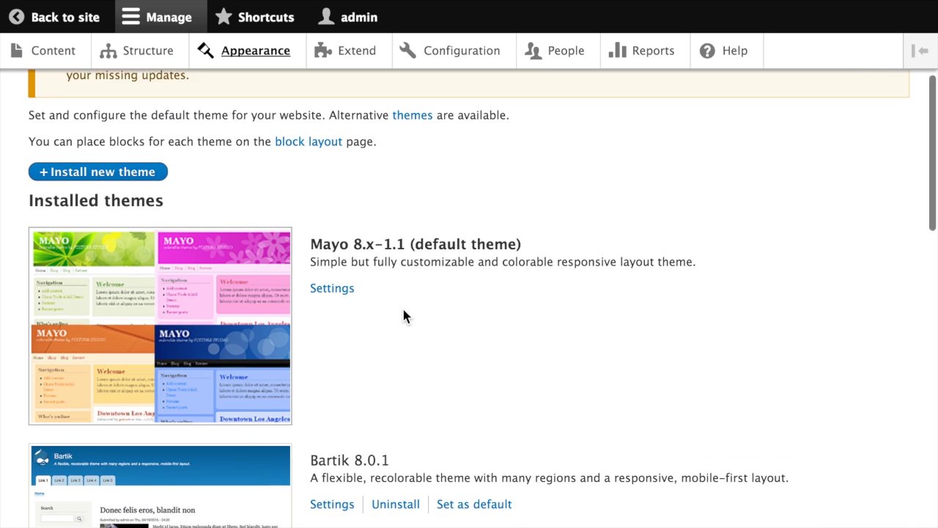
scroll(404, 316, "down", 1)
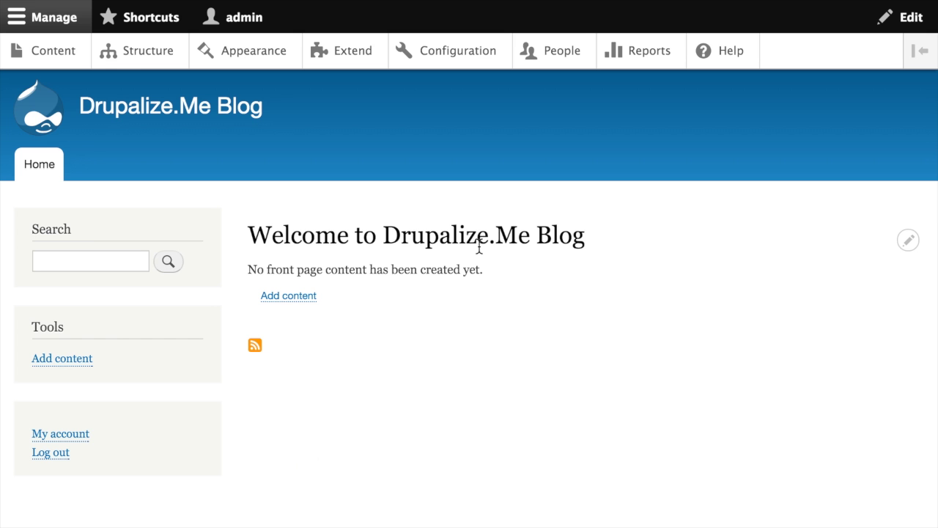
key("ctrl+r")
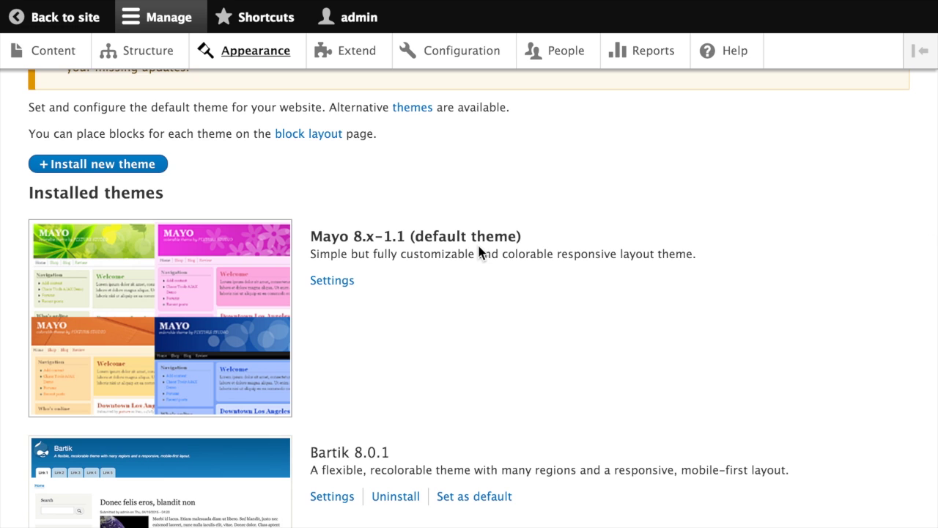
scroll(480, 252, "down", 5)
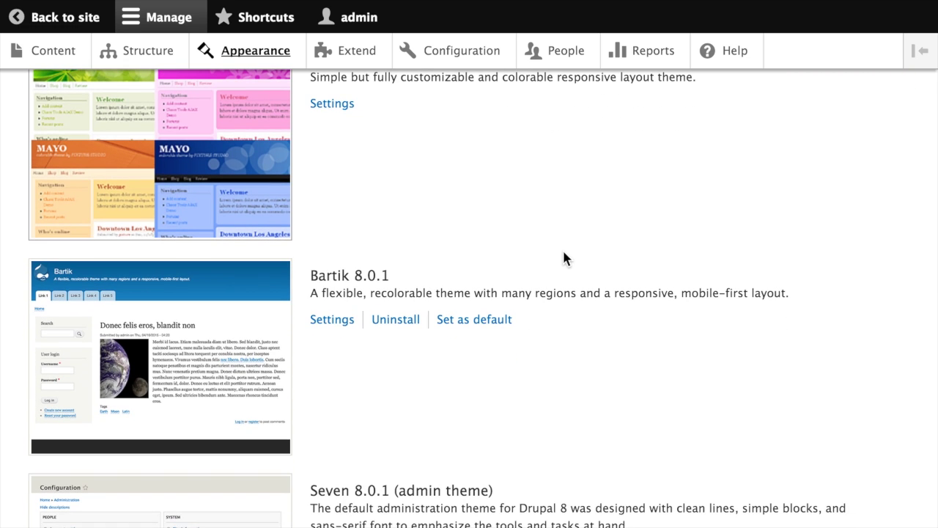
- Uninstall Bartik 8.0.1 and verify Seven remains the administration theme
scroll(536, 213, "down", 2)
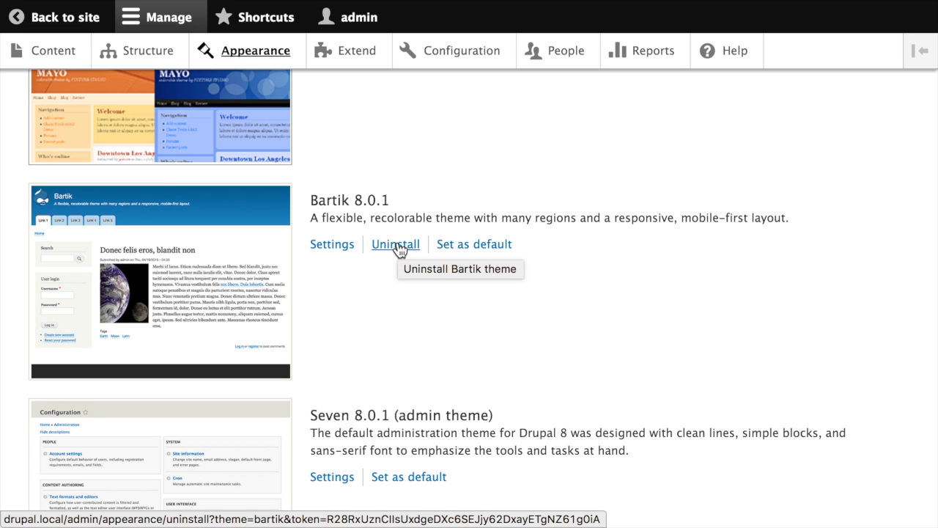
left_click(396, 244)
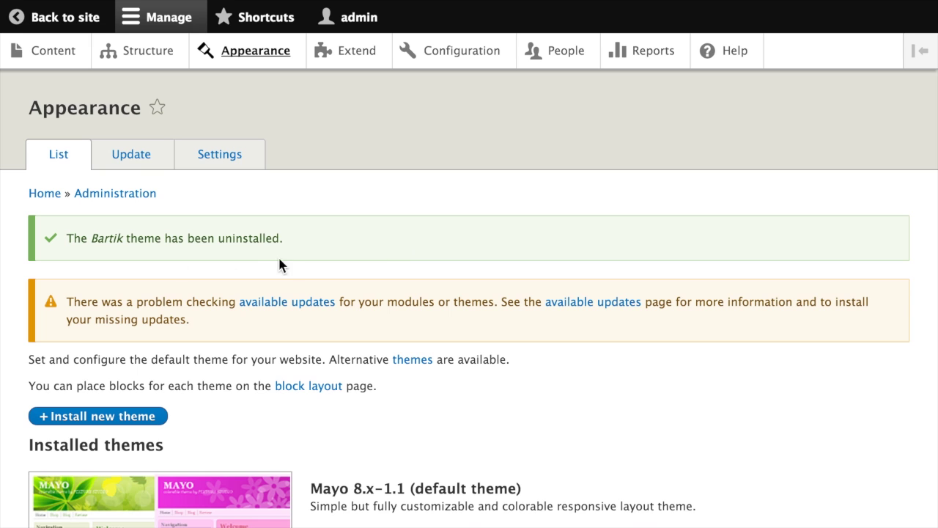
scroll(420, 236, "down", 6)
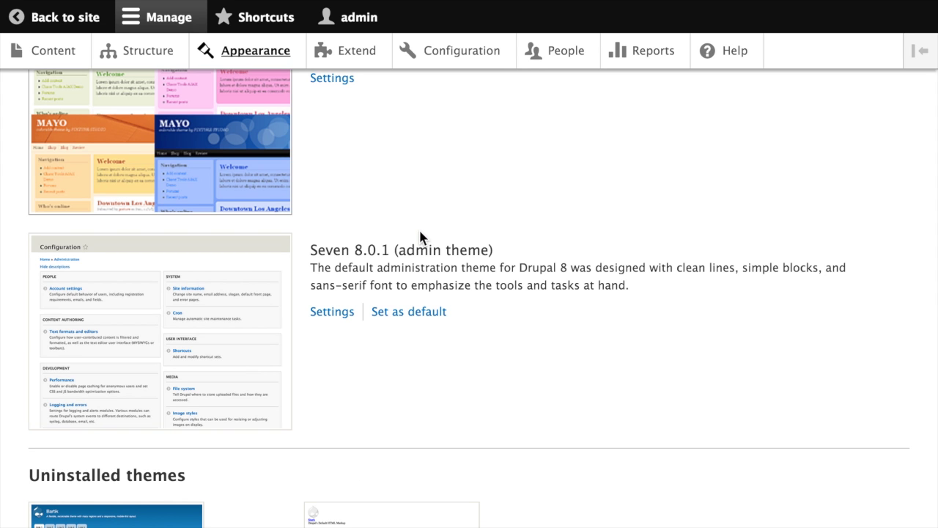
scroll(420, 236, "down", 1)
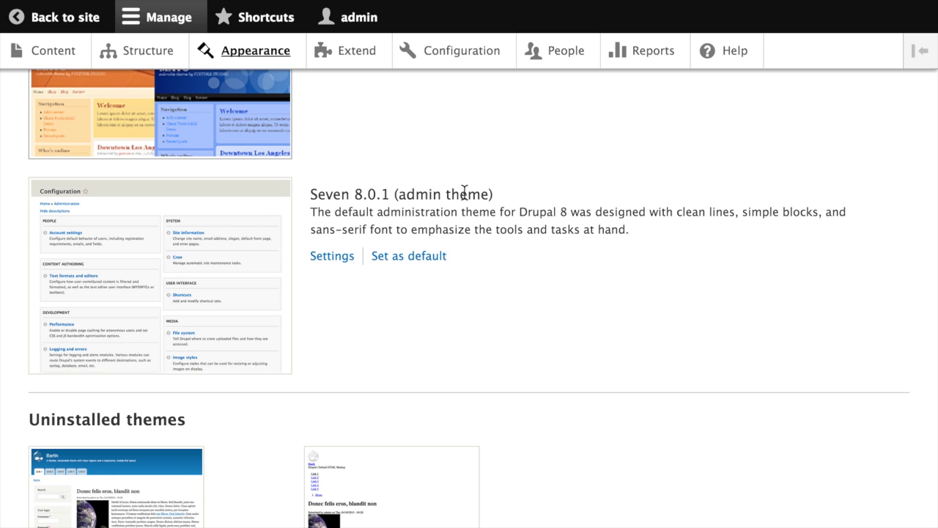
scroll(519, 212, "down", 5)
scroll(518, 211, "down", 3)
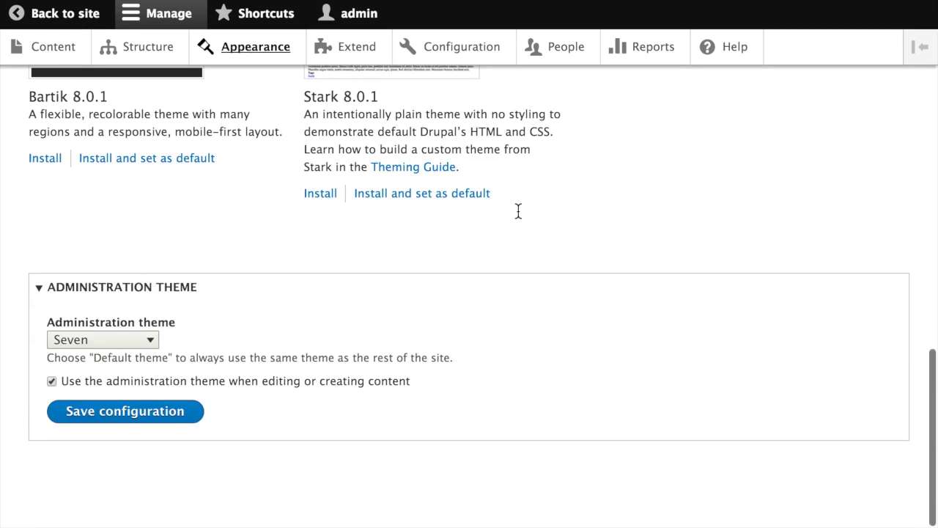